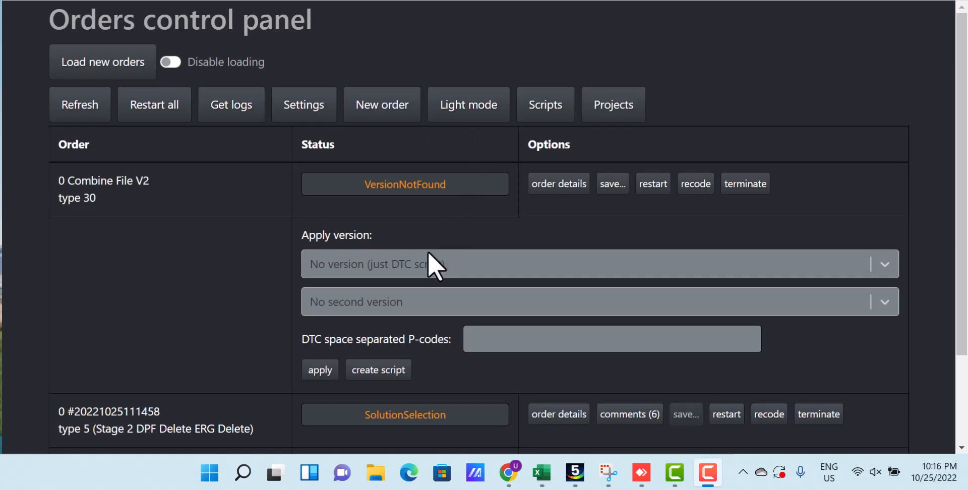
Choose Stage 2+ - 100% as the first version to apply to the Combine File V2 order.
click(428, 253)
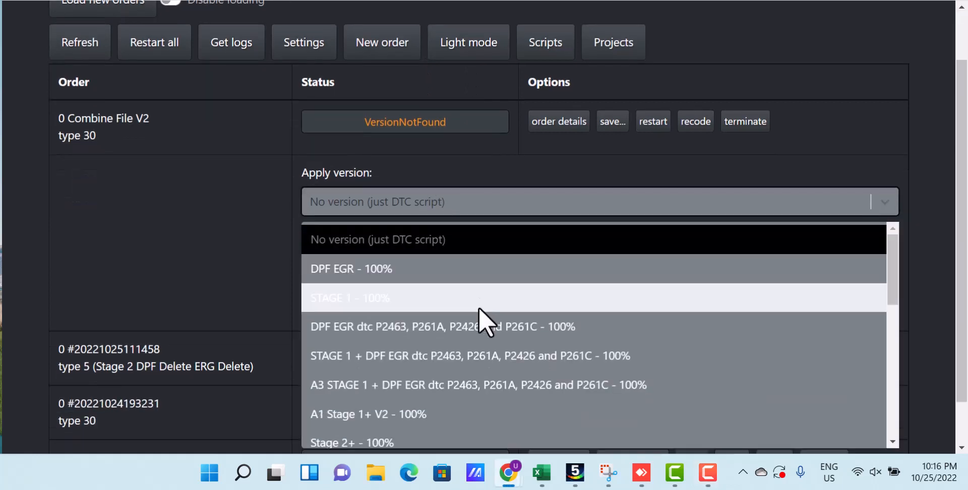
scroll(428, 377, down, 3)
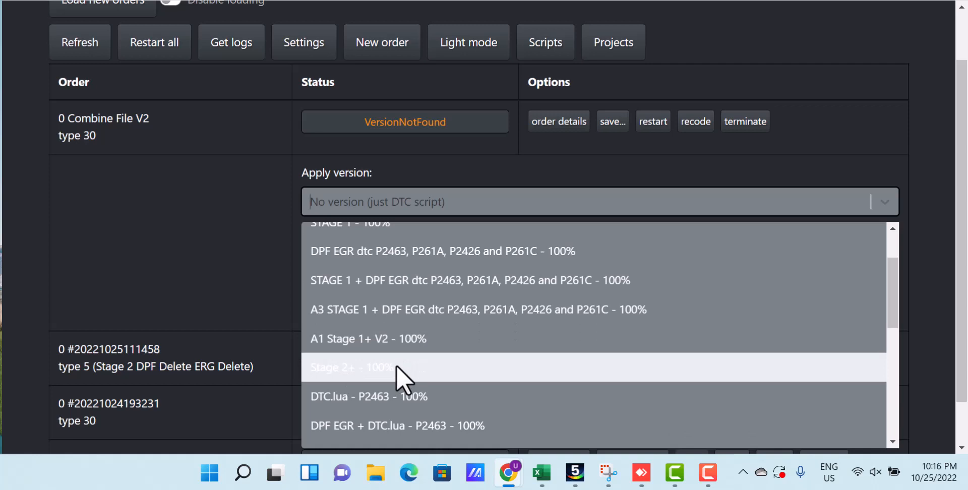
scroll(409, 303, down, 2)
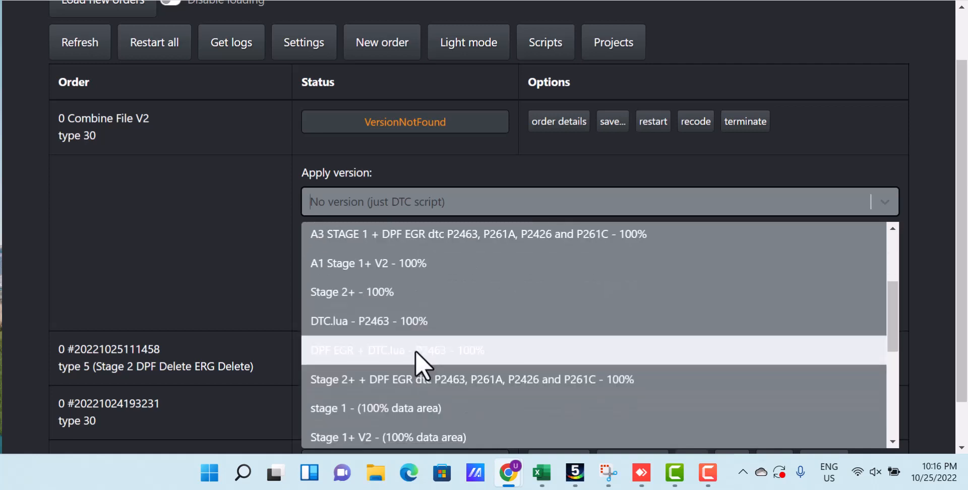
click(375, 293)
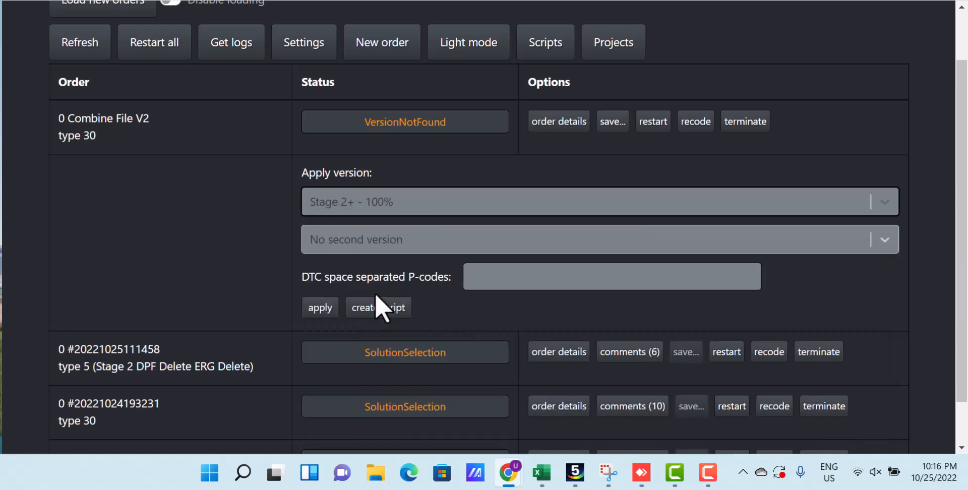
Set EGR - 90% as the second version for the Combine File V2 order and apply both versions.
click(362, 244)
text(EGR)
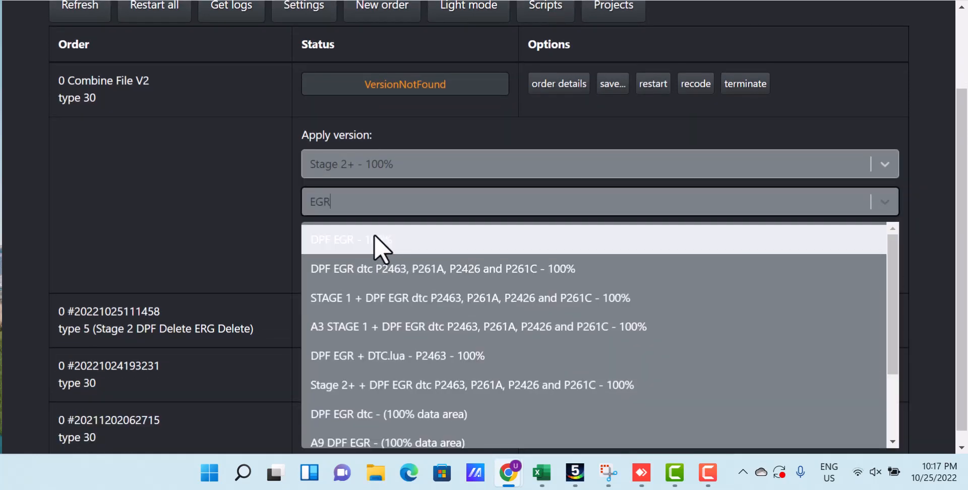
scroll(423, 327, down, 2)
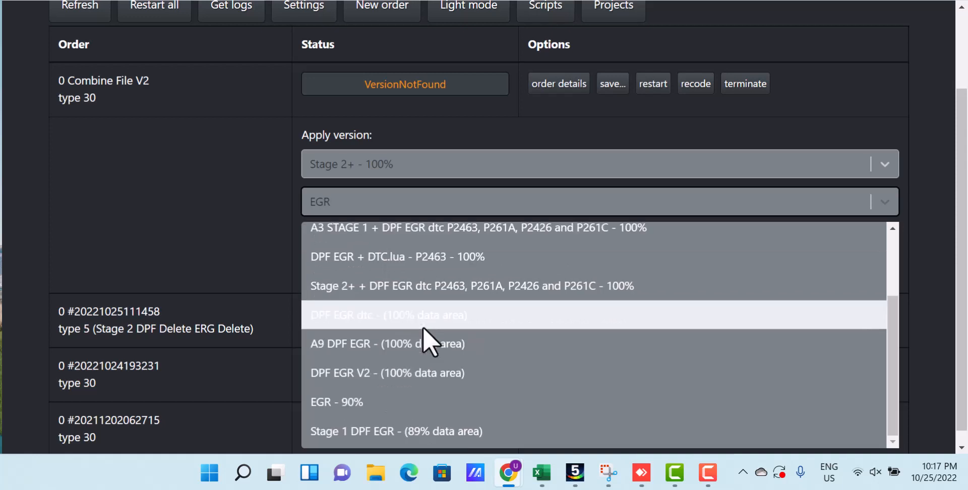
click(366, 402)
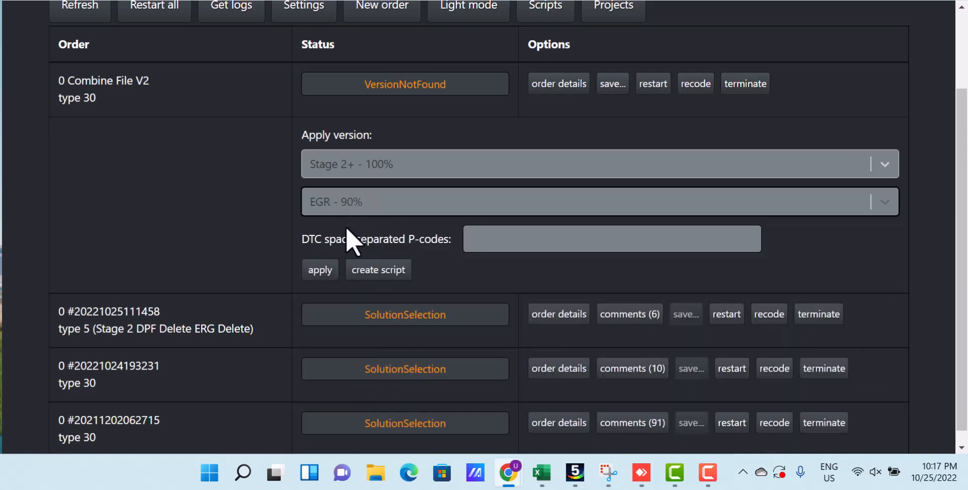
click(323, 270)
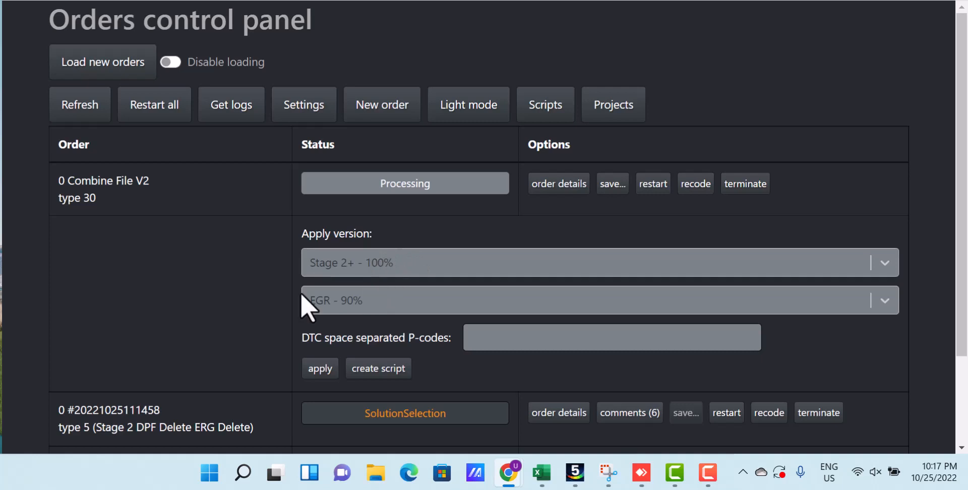
Open the Combine File V2 order's Update in WinOLS options and choose EGR - 90% as the version to update projects with.
click(613, 186)
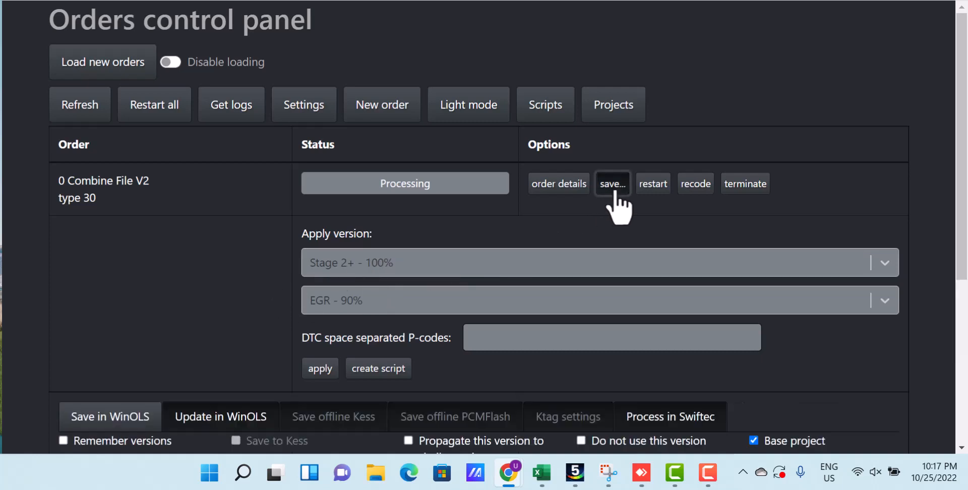
scroll(423, 242, down, 4)
click(224, 194)
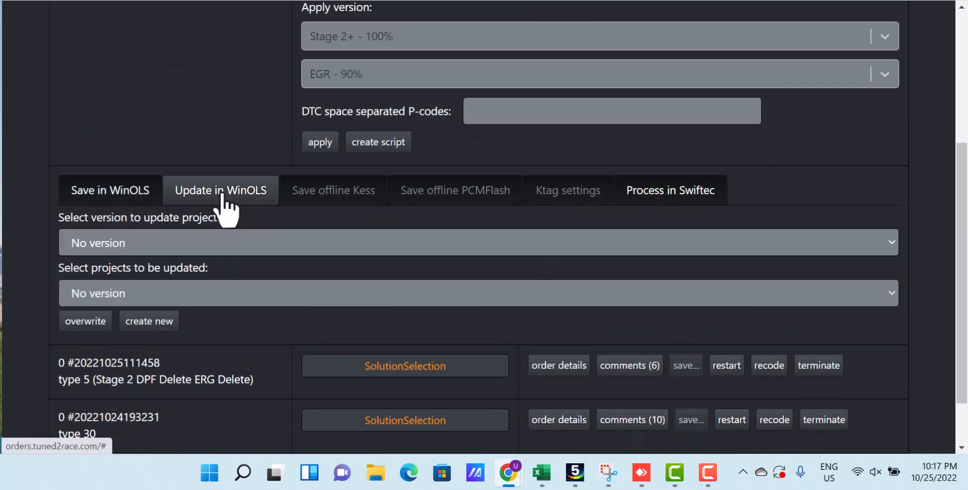
click(132, 242)
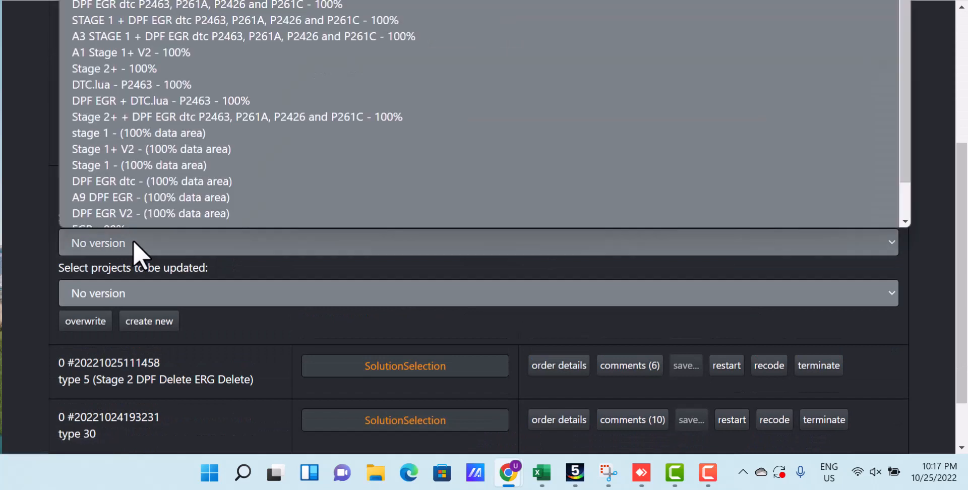
key(Page_Down)
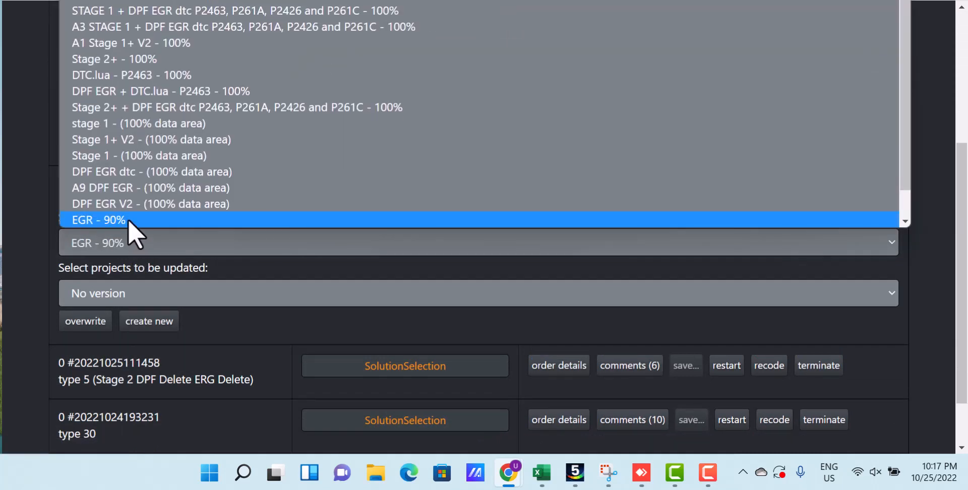
click(128, 219)
Choose Stage 1+ V2 - (100% data area) and Stage 2+ - 100% as the projects to be updated.
click(116, 286)
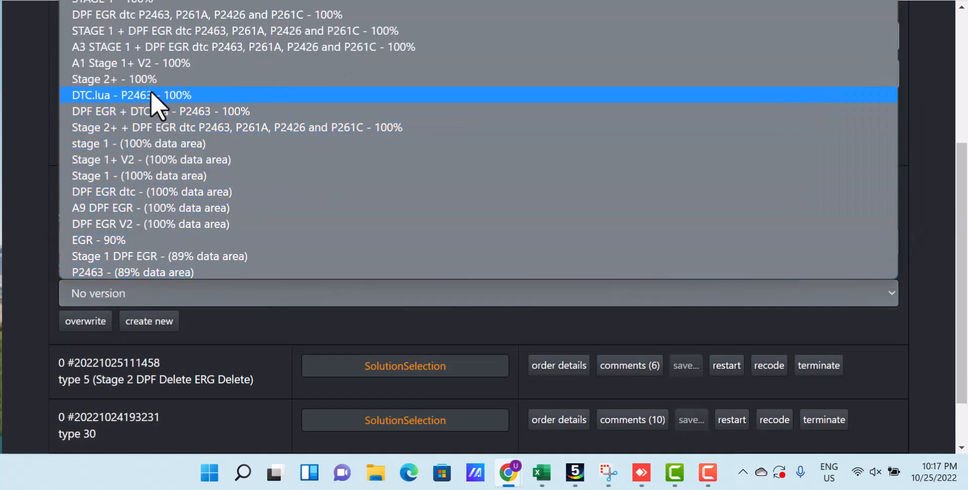
click(144, 162)
click(136, 319)
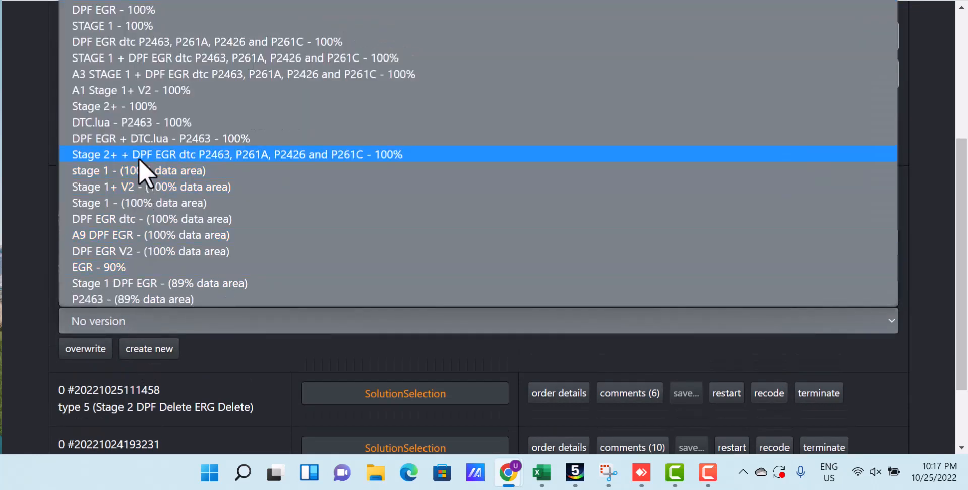
click(142, 107)
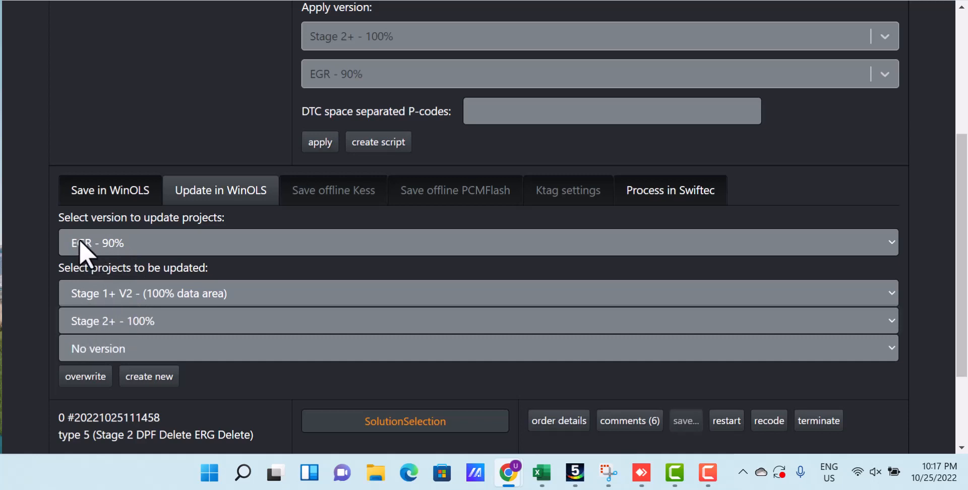
click(123, 317)
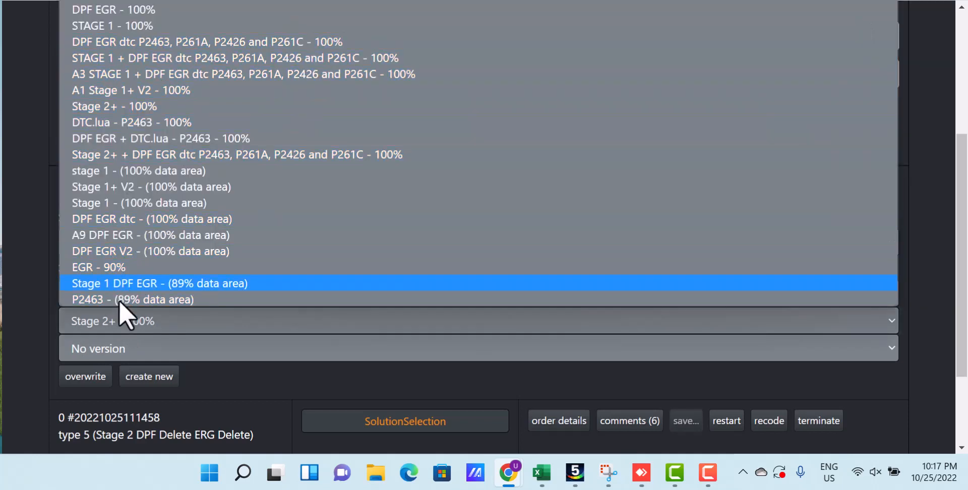
click(101, 323)
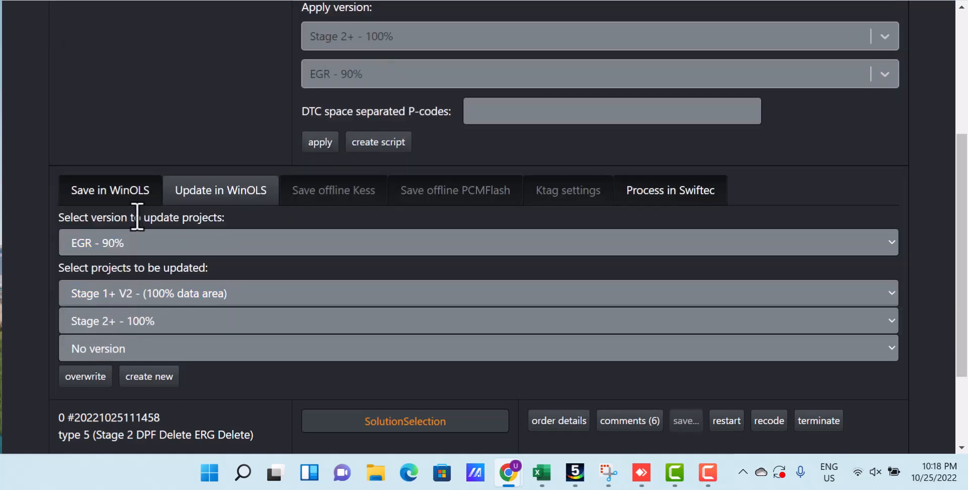
Switch to the remote WinOLS session and examine which versions each matching ECU project contains.
click(642, 474)
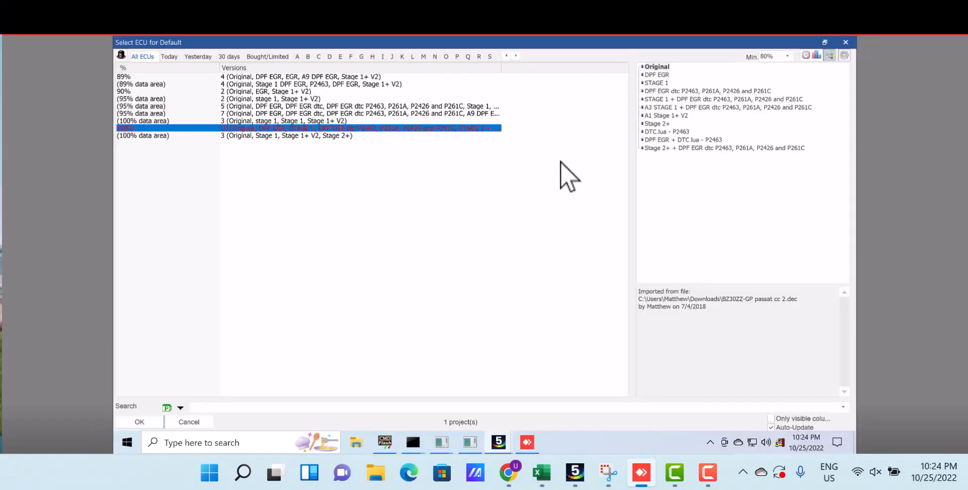
click(257, 92)
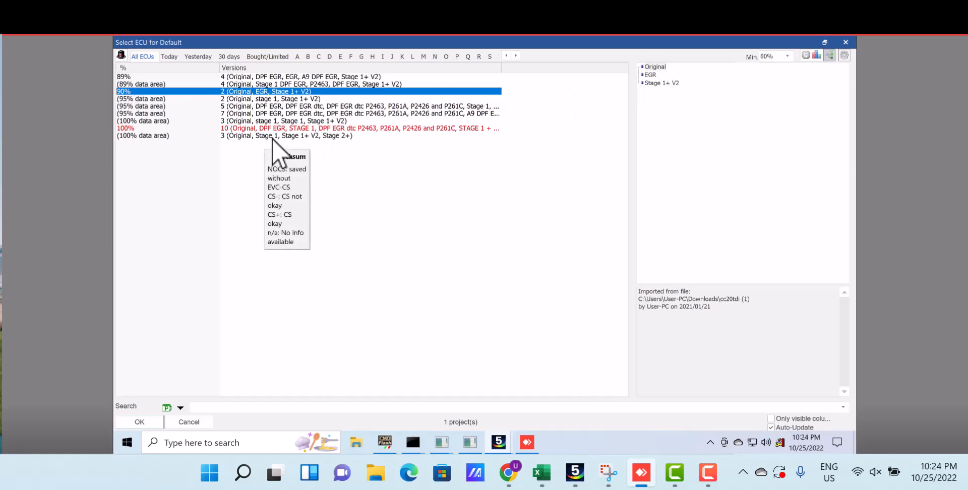
click(292, 136)
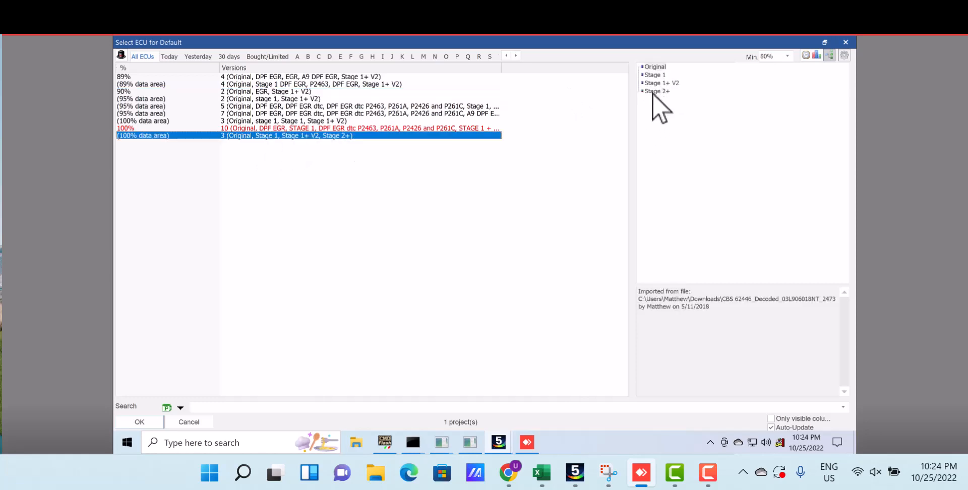
click(383, 121)
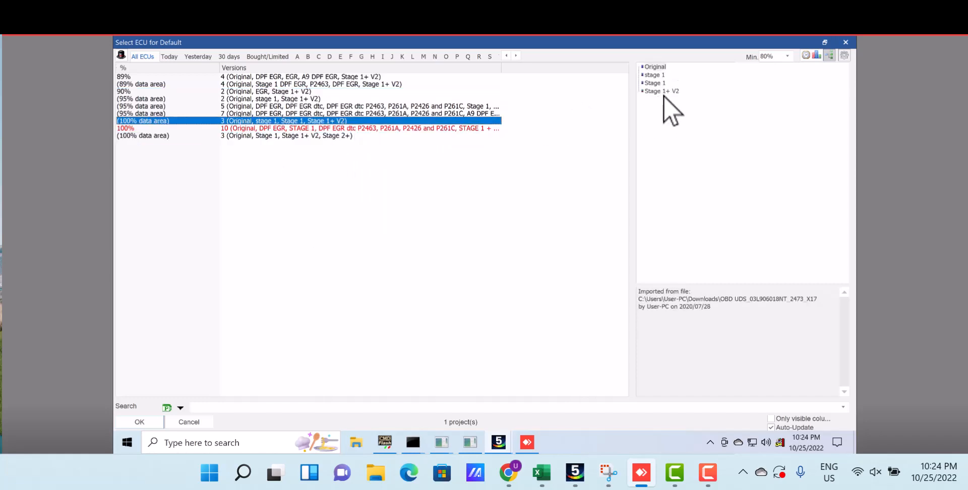
click(401, 114)
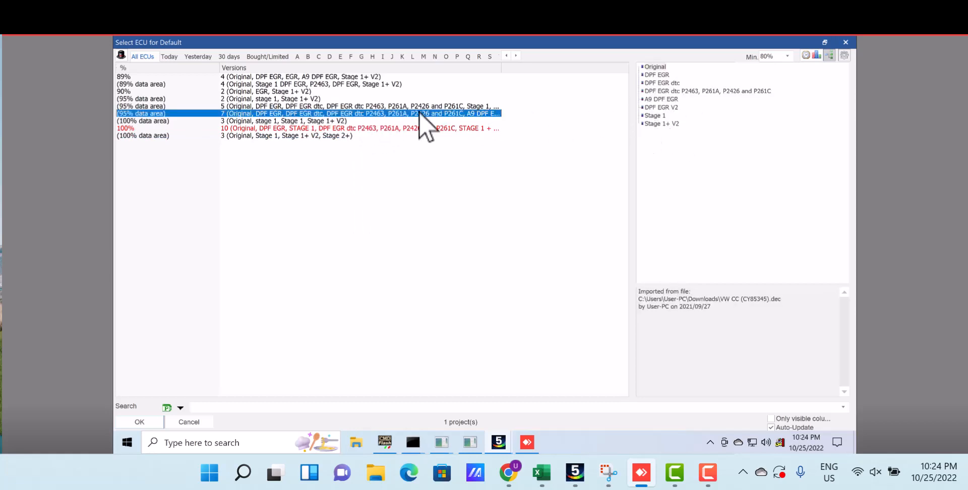
click(342, 107)
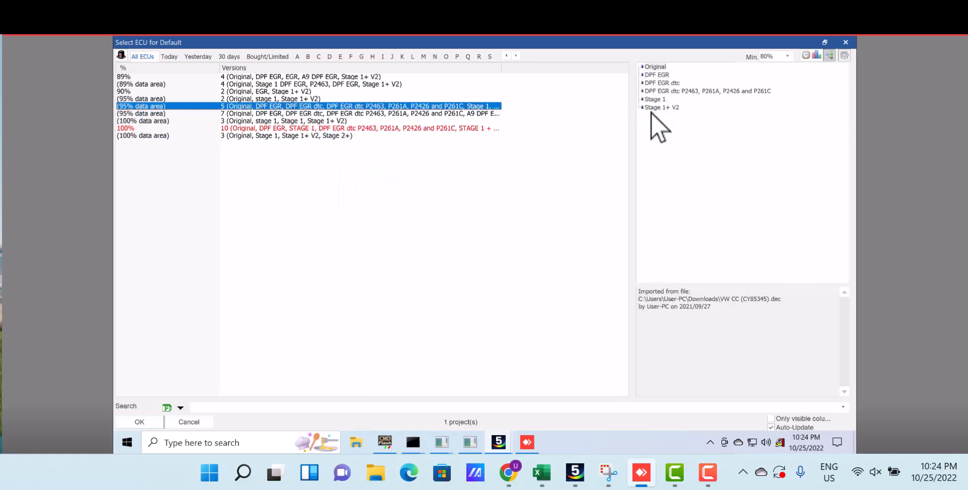
click(285, 99)
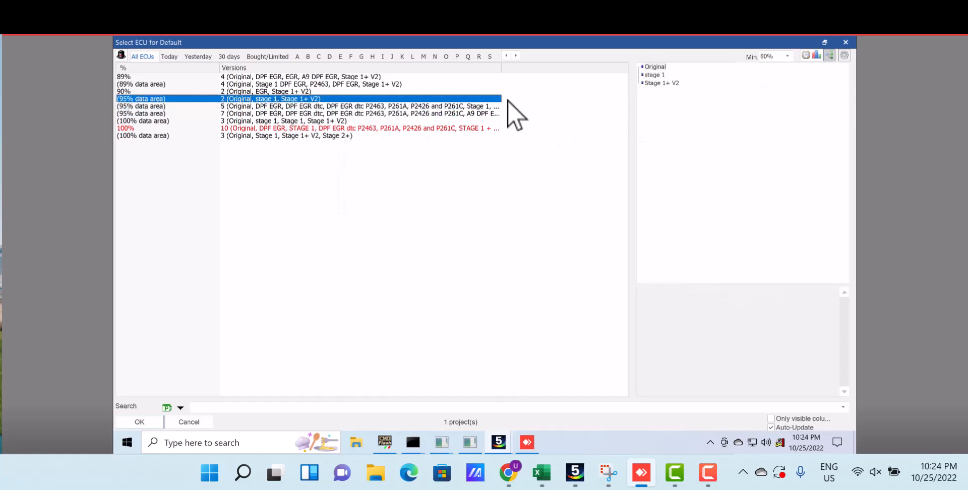
click(337, 92)
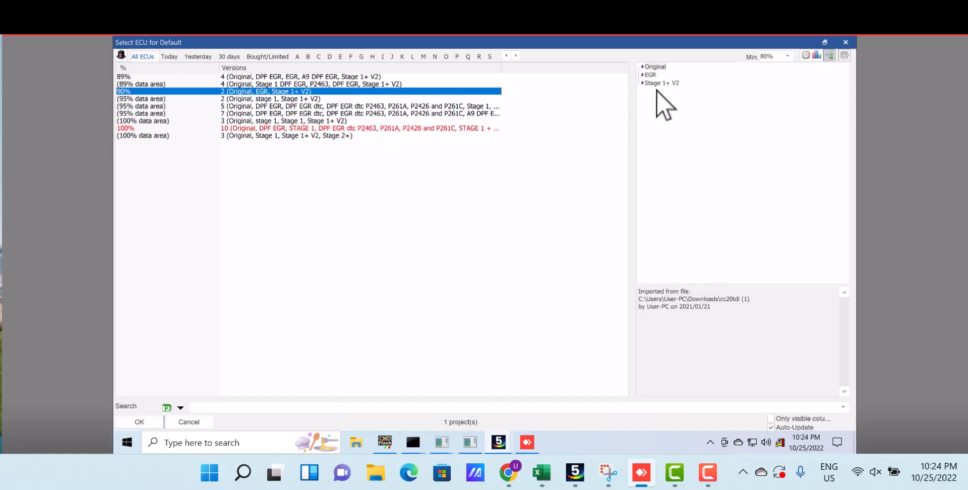
click(347, 84)
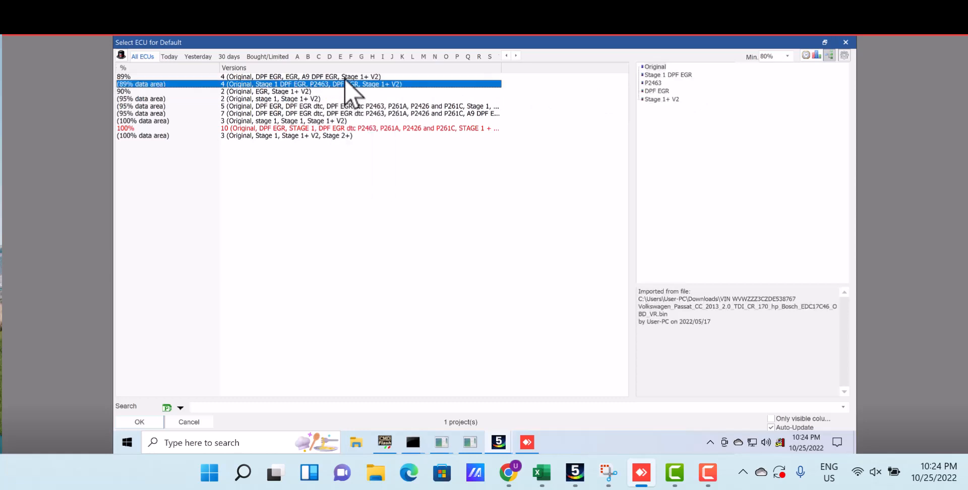
click(345, 75)
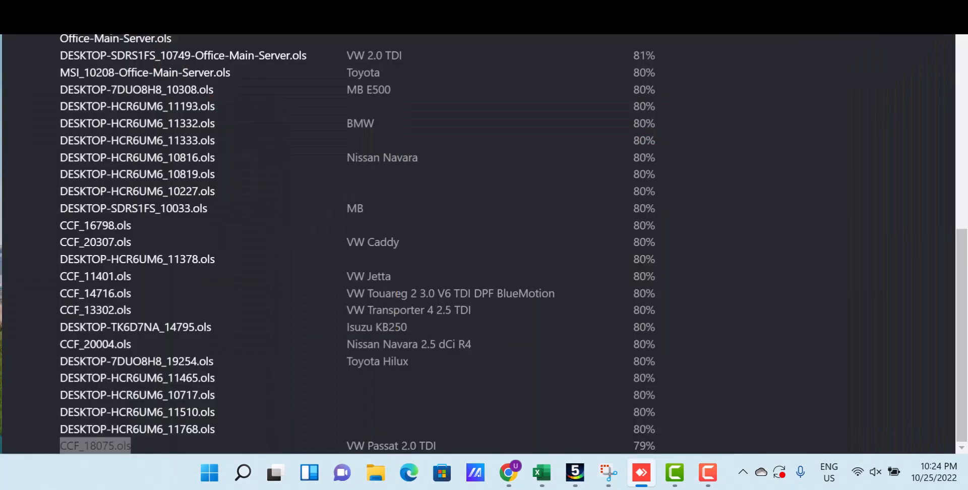
Return to the Orders control panel in the browser and open the Update in WinOLS options for the Combine File V2 order.
key(F10)
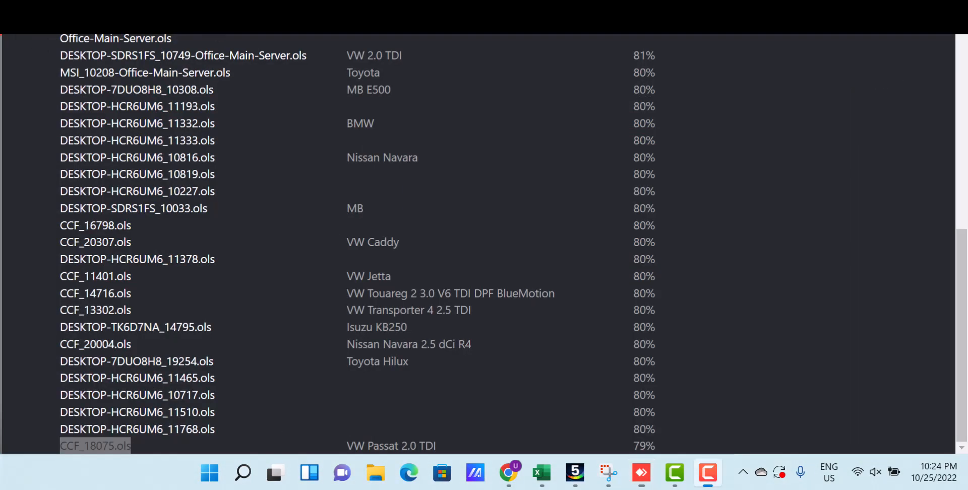
click(18, 20)
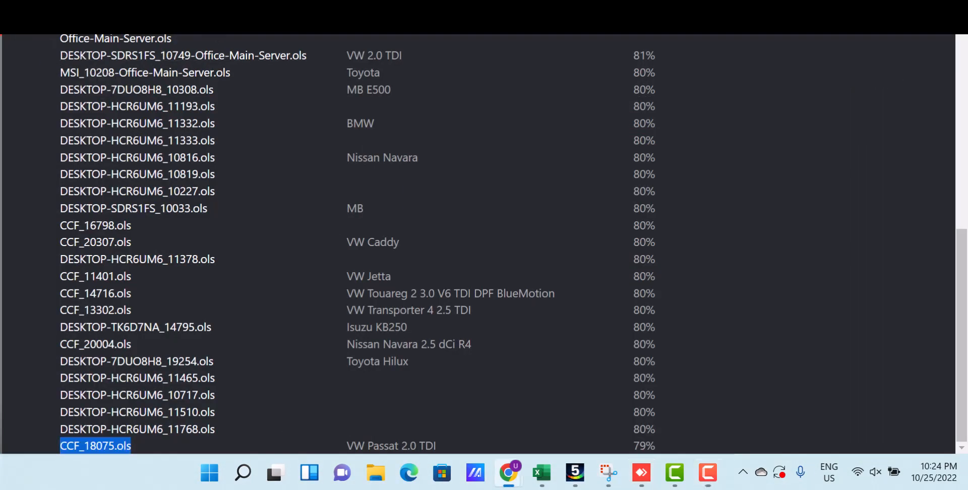
scroll(454, 212, down, 2)
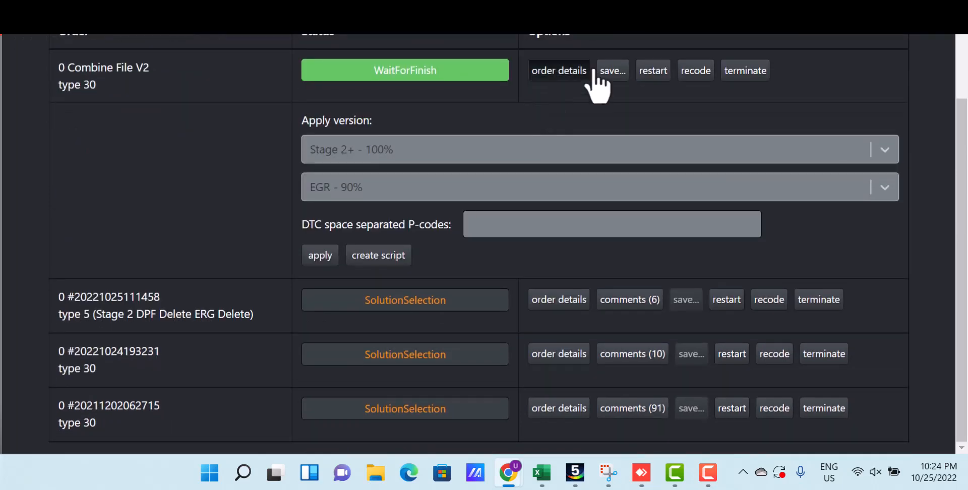
click(611, 72)
scroll(199, 217, down, 3)
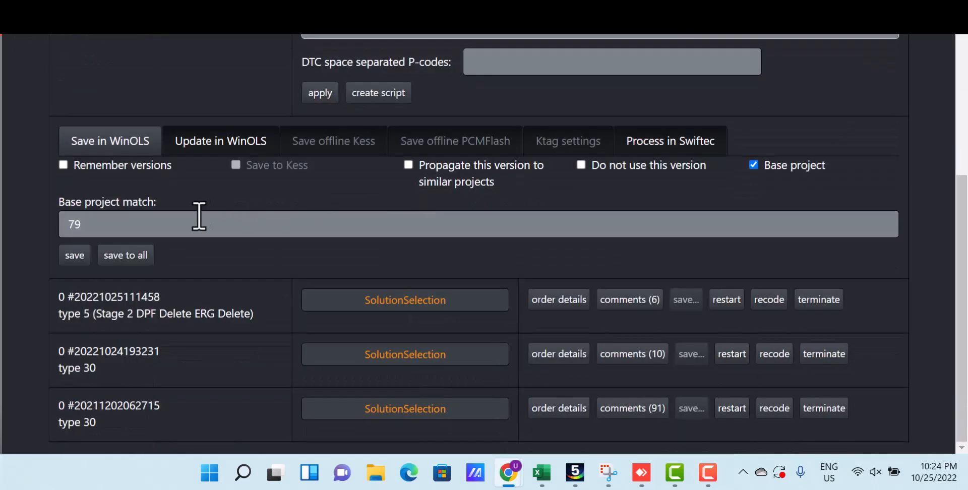
click(207, 151)
Set EGR - 90% as the version to update projects and A1 Stage 1+ V2 - 100% as the first project to be updated.
click(222, 199)
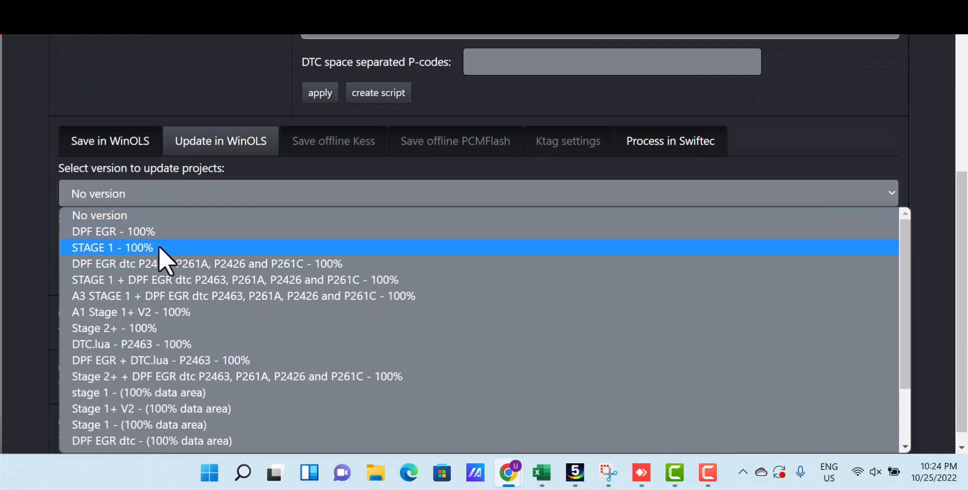
scroll(146, 292, down, 2)
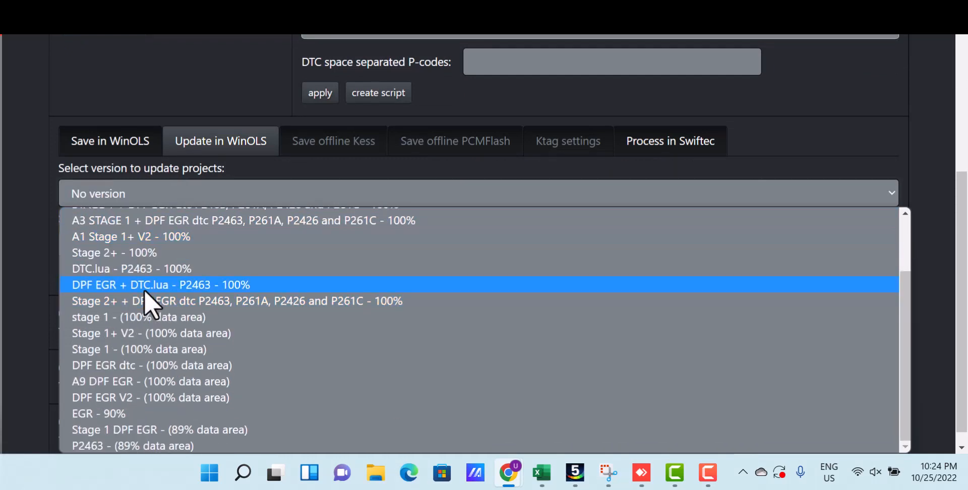
click(129, 413)
click(116, 244)
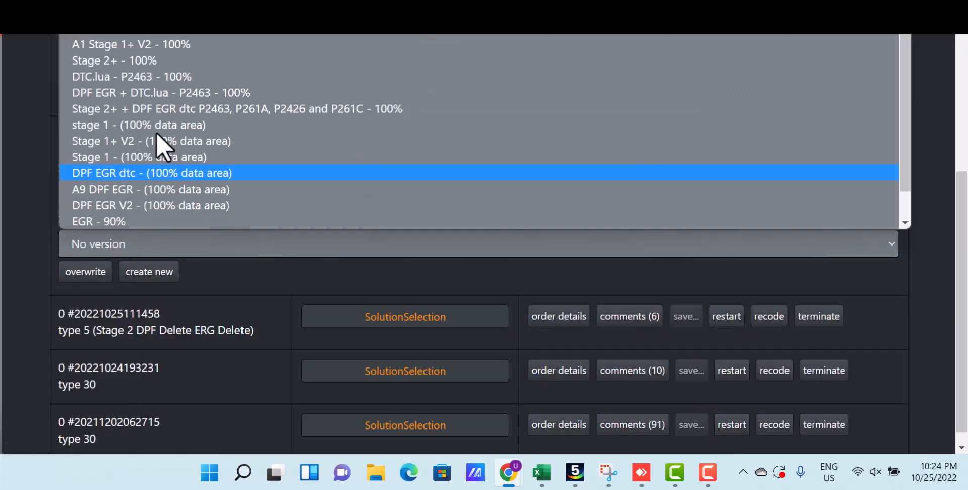
click(175, 47)
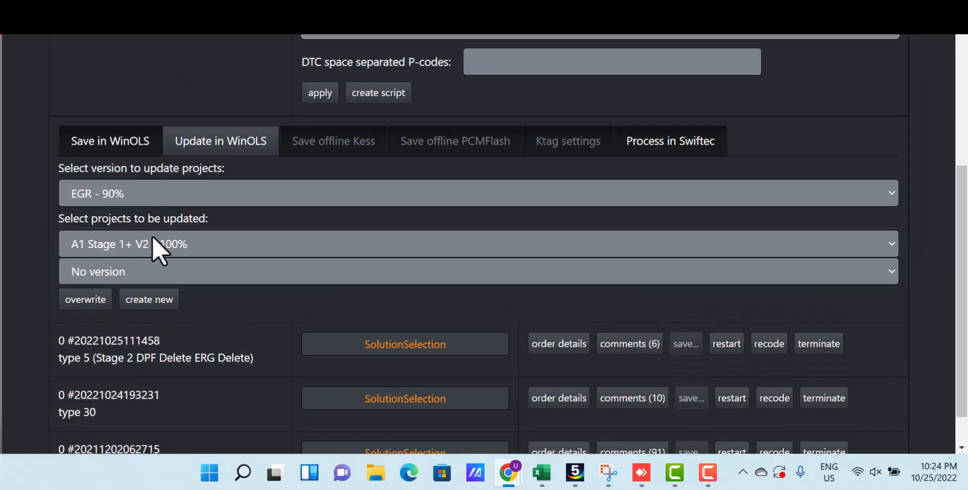
Leave the second project at No version and create the EGR update as new versions in the matching projects.
click(147, 277)
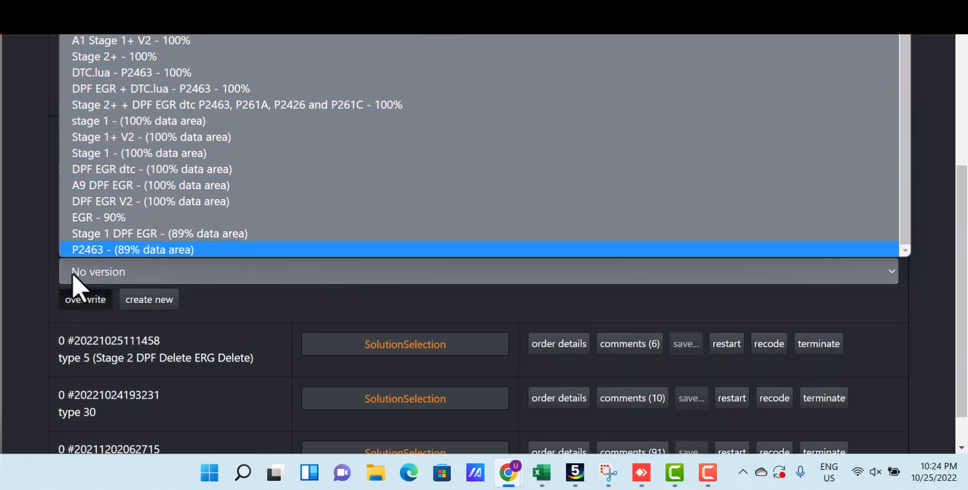
click(29, 253)
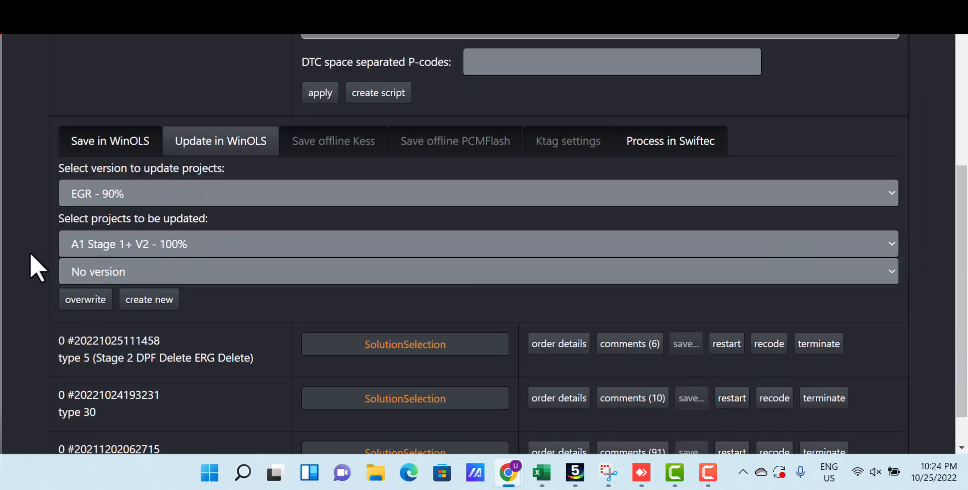
click(146, 307)
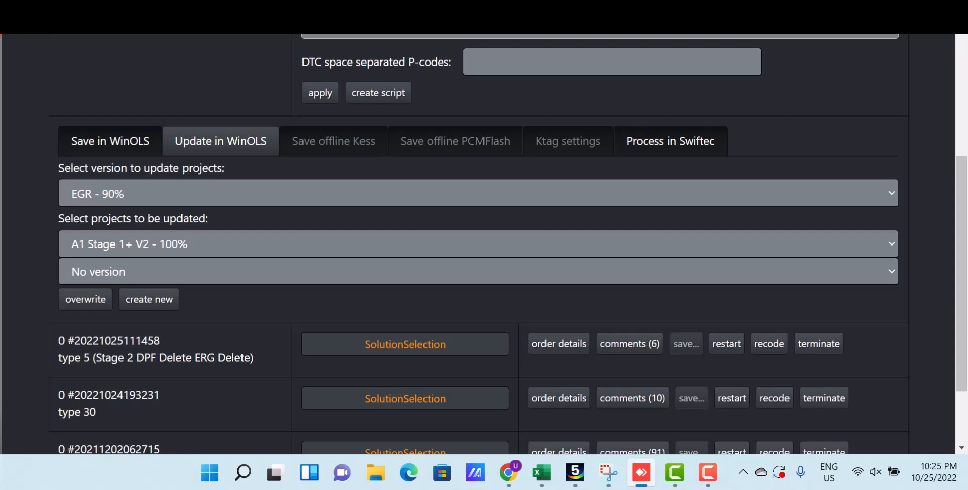
scroll(248, 144, up, 1)
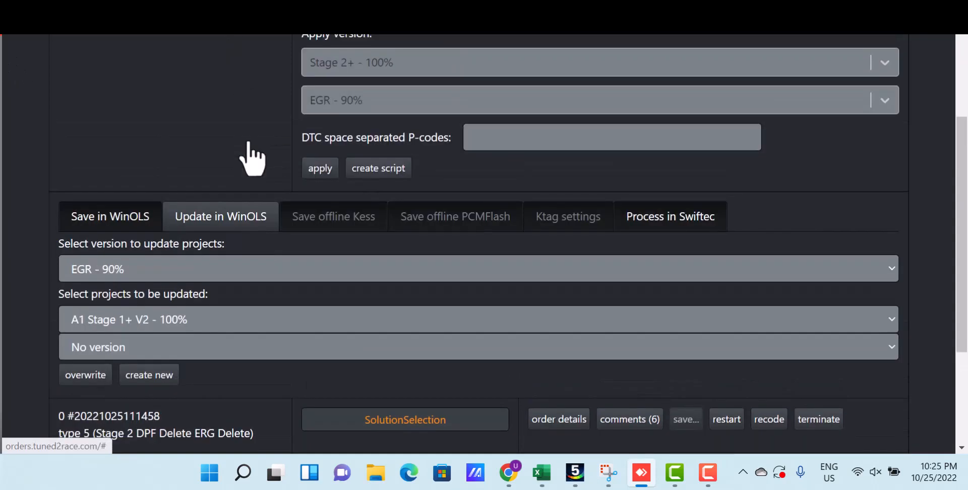
scroll(250, 151, up, 2)
scroll(249, 150, down, 2)
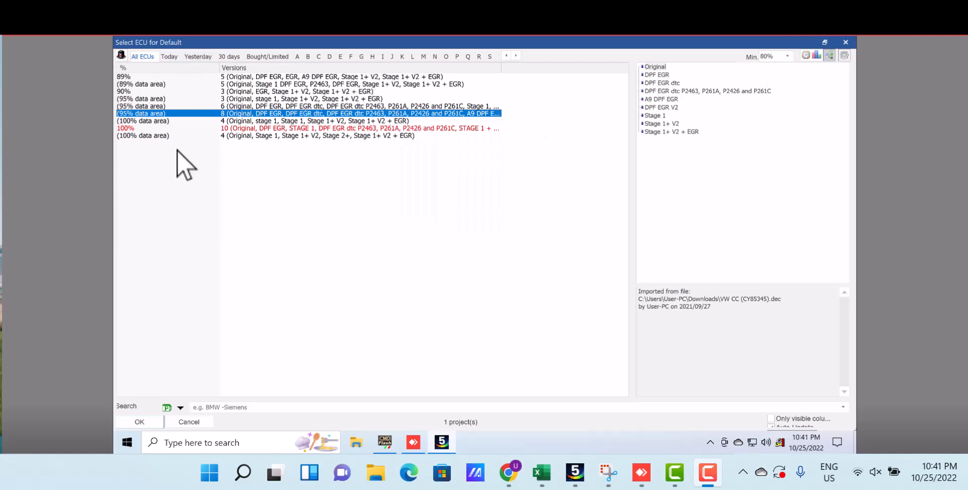
Examine the version list of each matching ECU project in the remote WinOLS session for a combined Stage 1+ V2 and EGR version.
click(208, 136)
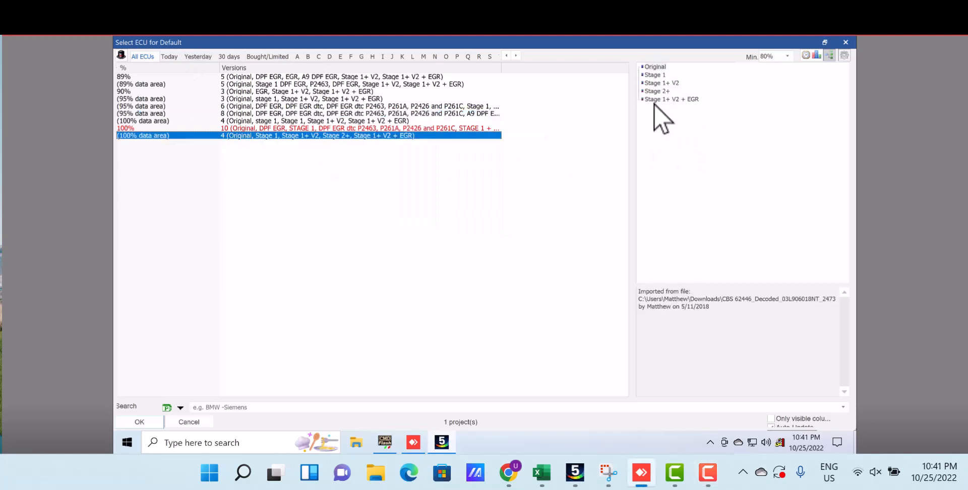
click(479, 129)
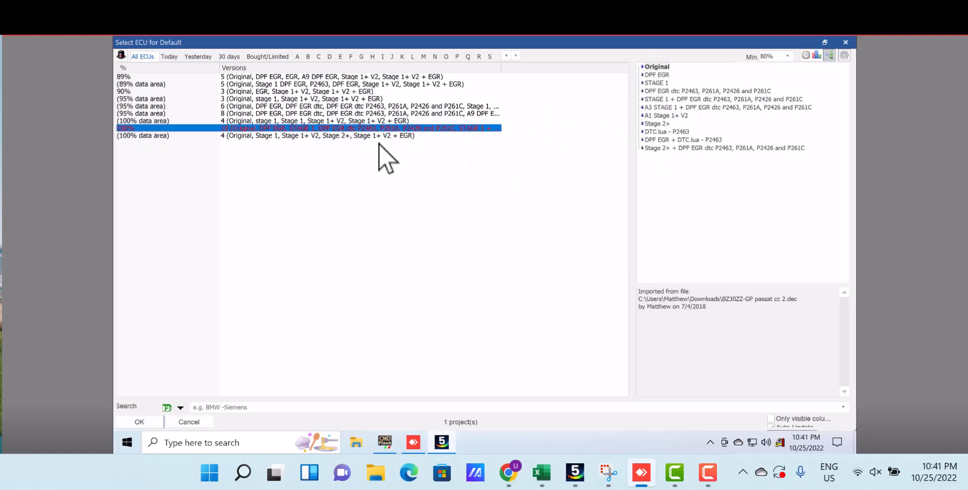
click(398, 121)
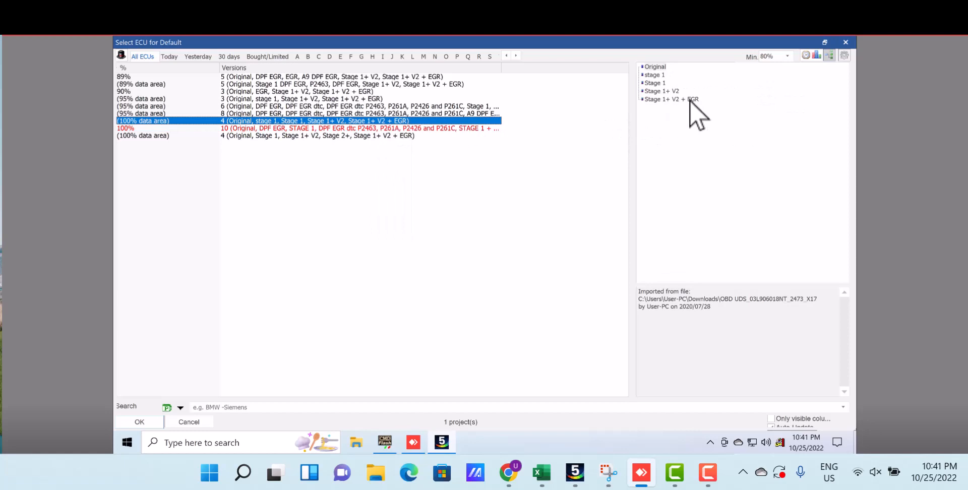
click(478, 114)
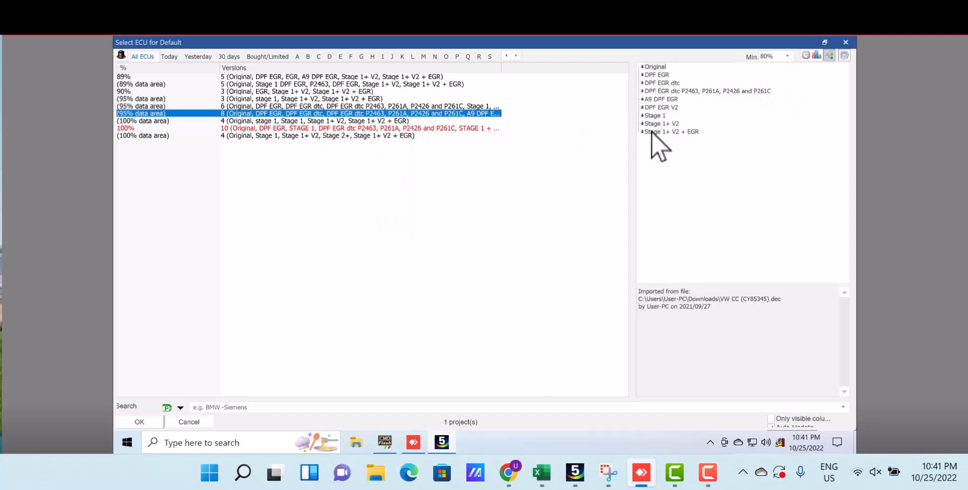
click(484, 106)
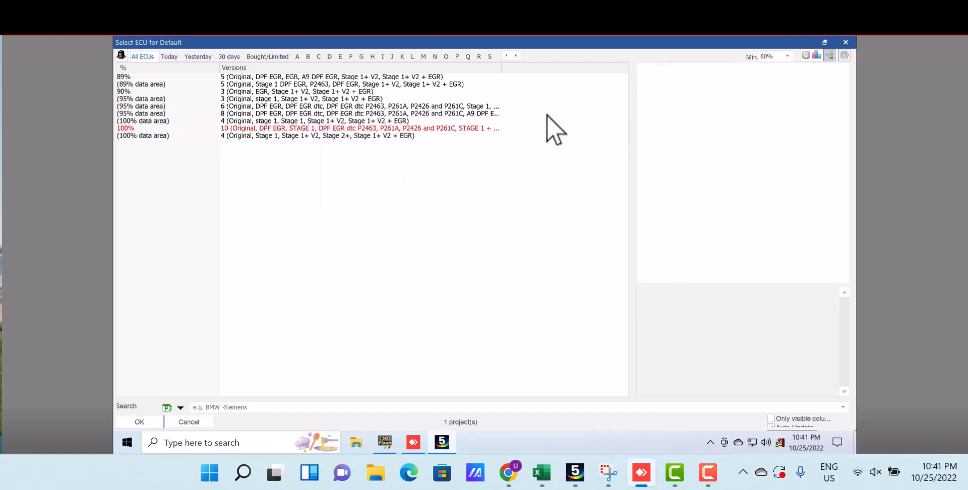
click(308, 98)
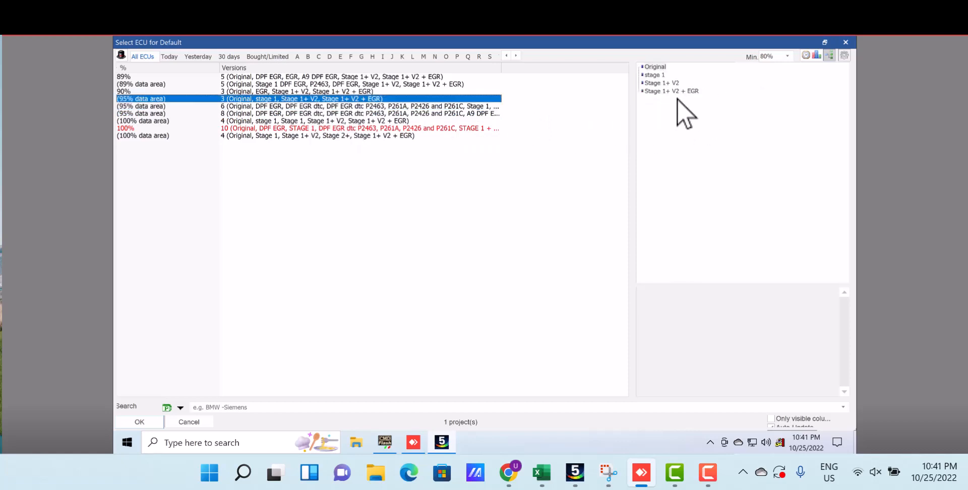
click(313, 85)
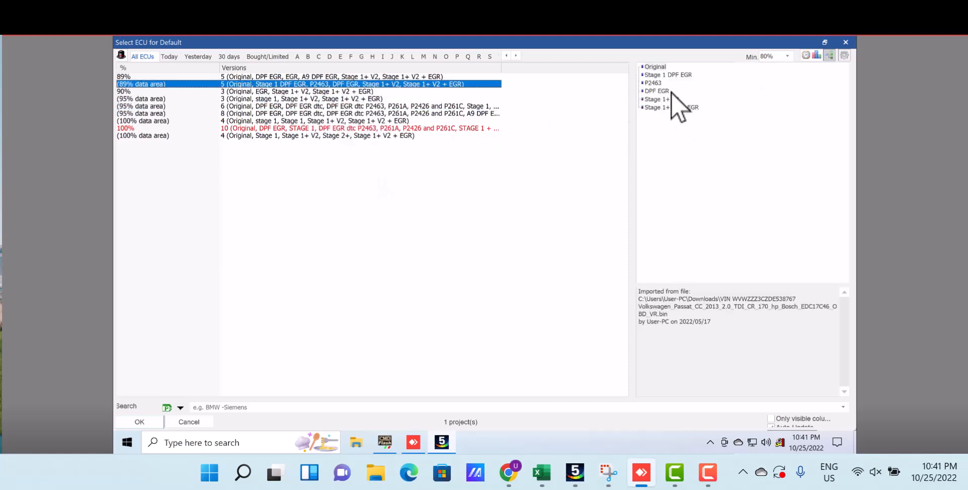
click(366, 77)
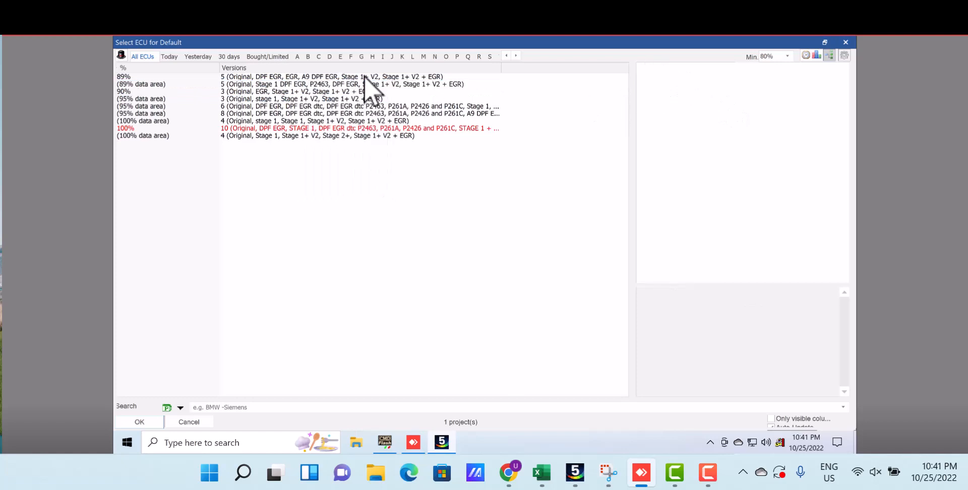